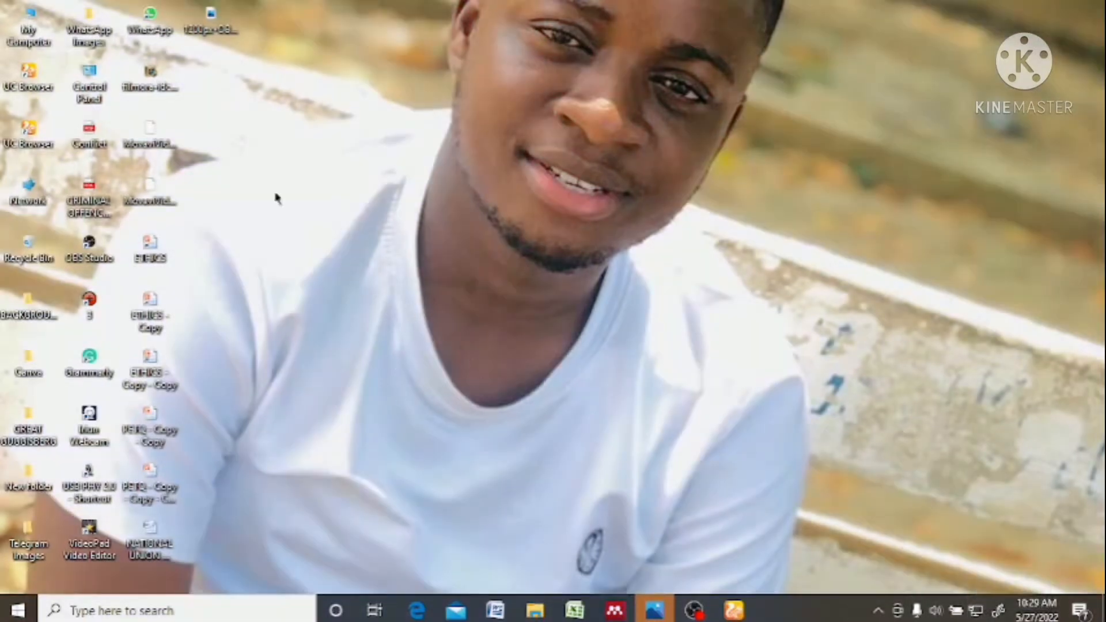
Launch UC Browser from the desktop and activate the web search field on its new tab page.
left_click(8, 134)
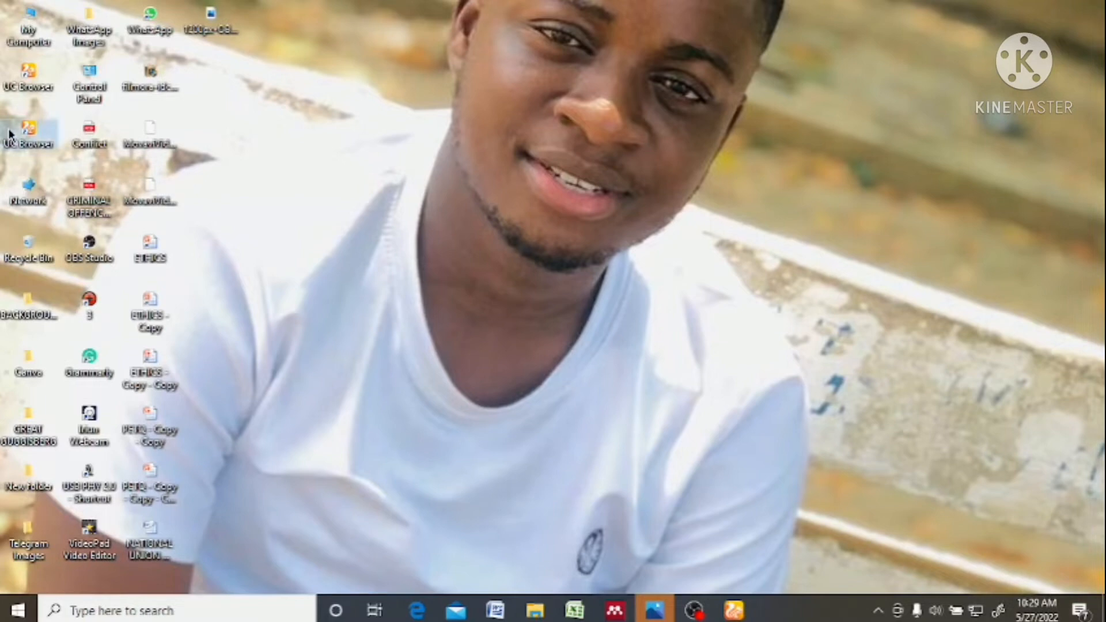
right_click(10, 134)
left_click(43, 141)
left_click(23, 46)
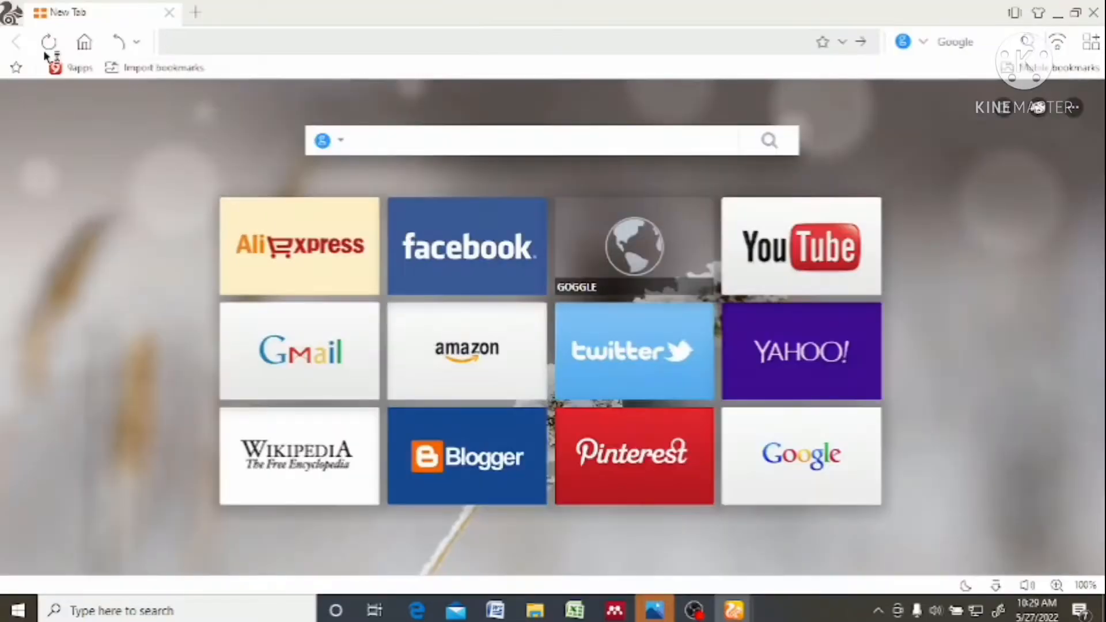
left_click(400, 144)
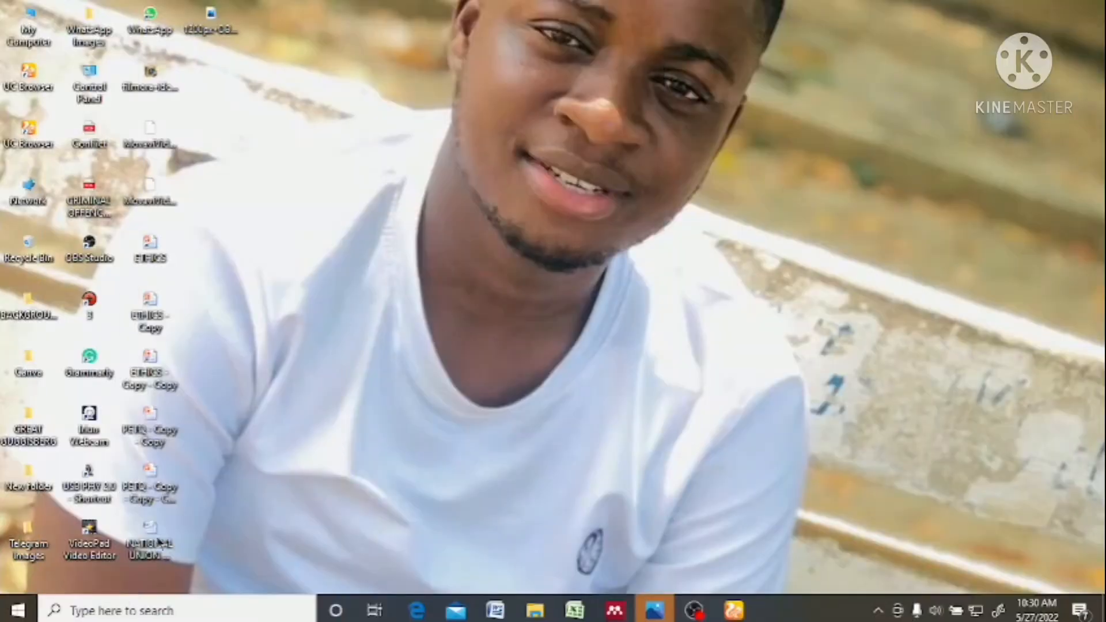
Search Windows for "obs" and start the OBS Studio 27.2.4 installer.
left_click(117, 610)
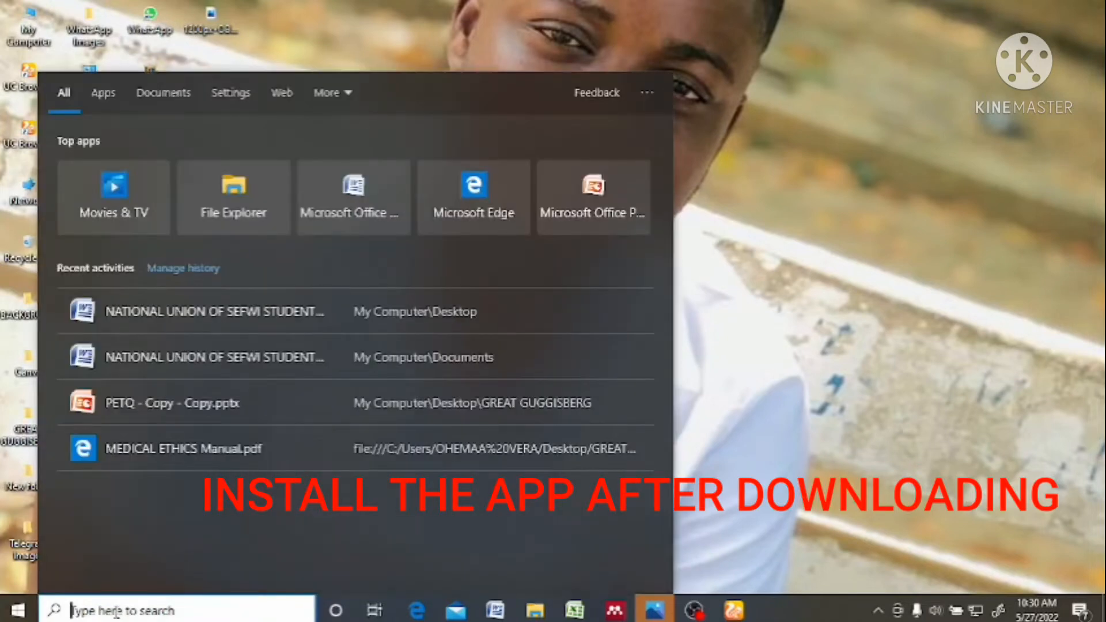
type("oba")
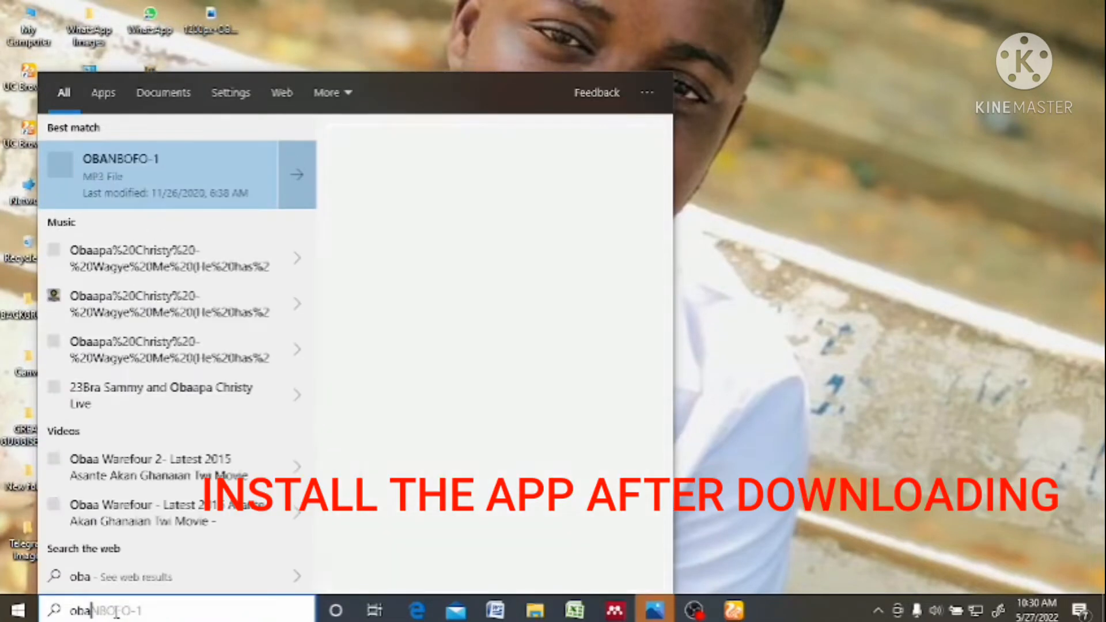
key("BackSpace")
type("s")
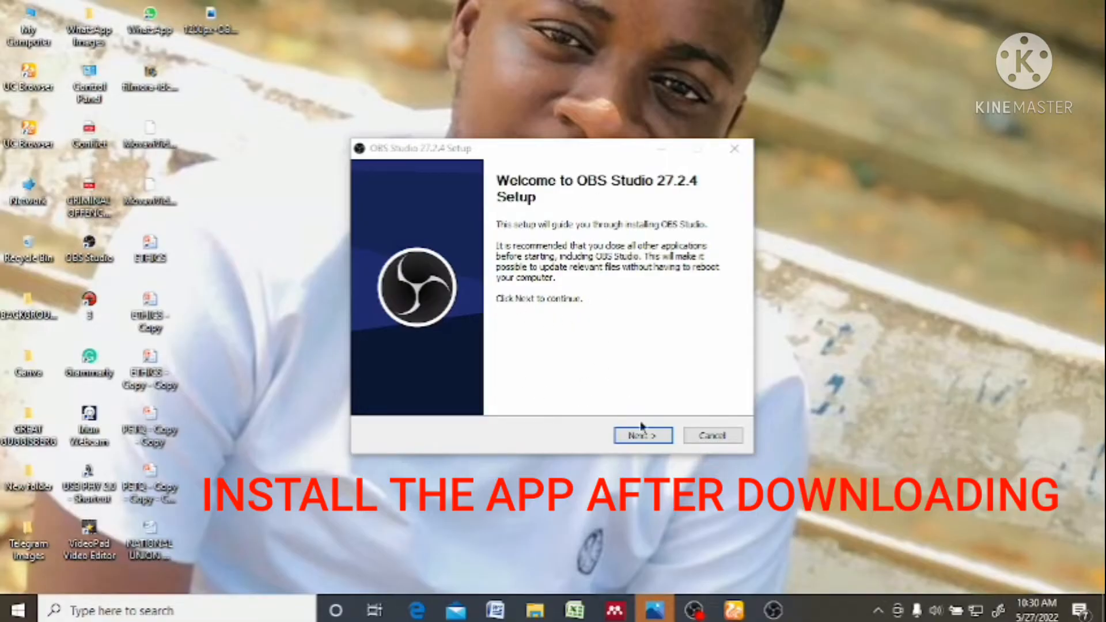
Try to continue past the welcome page of the OBS Studio 27.2.4 setup, and close the installer.
left_click(698, 150)
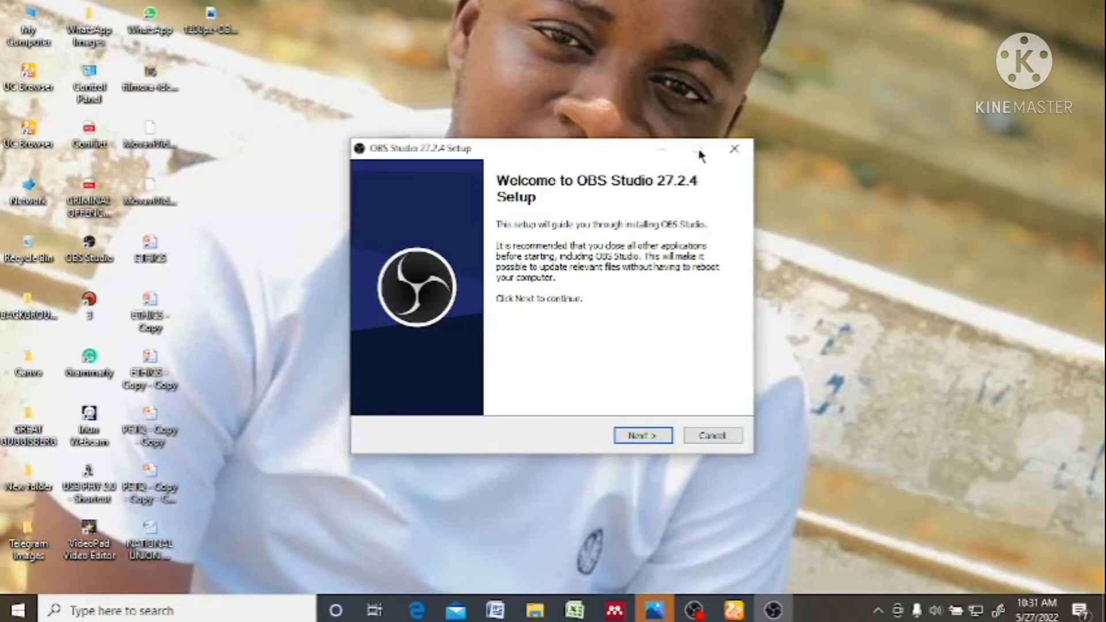
left_click(638, 436)
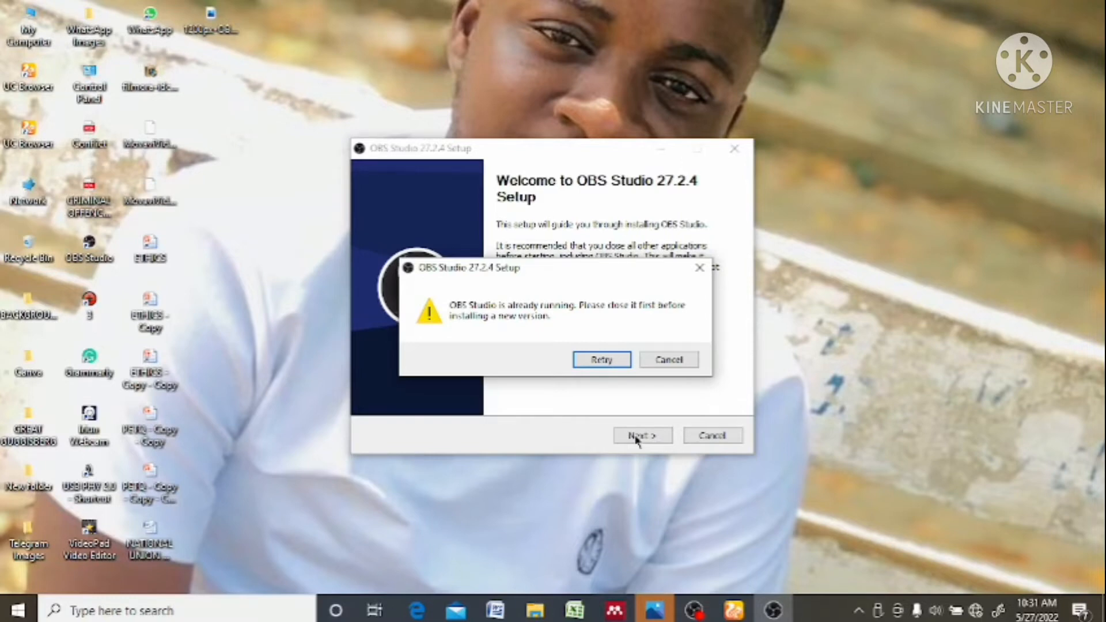
left_click(700, 268)
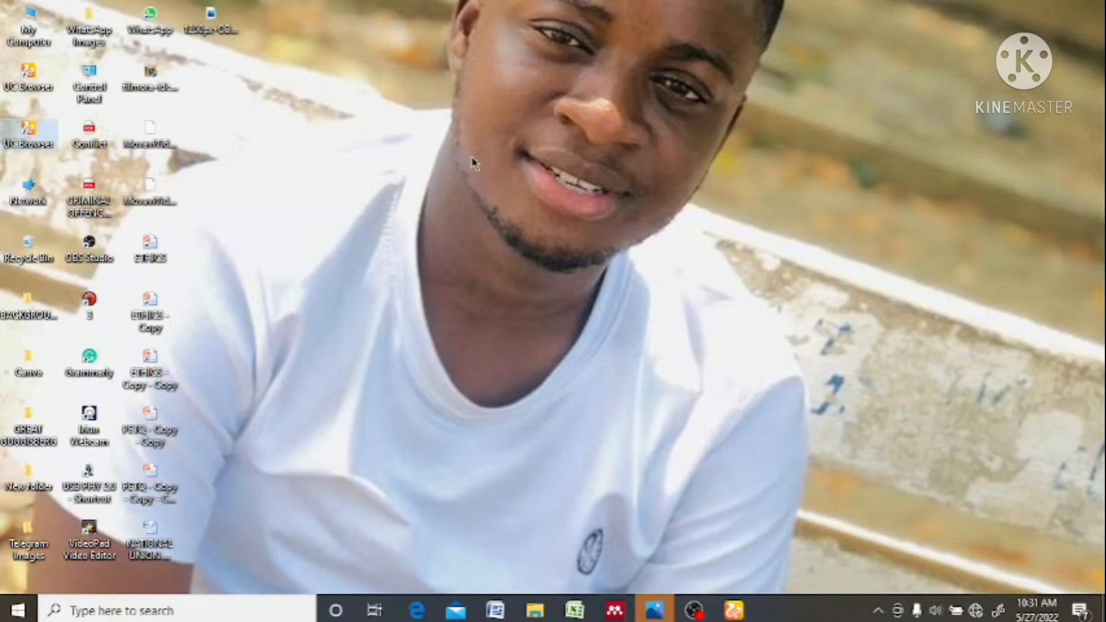
Launch OBS Studio from its desktop shortcut.
left_click(89, 246)
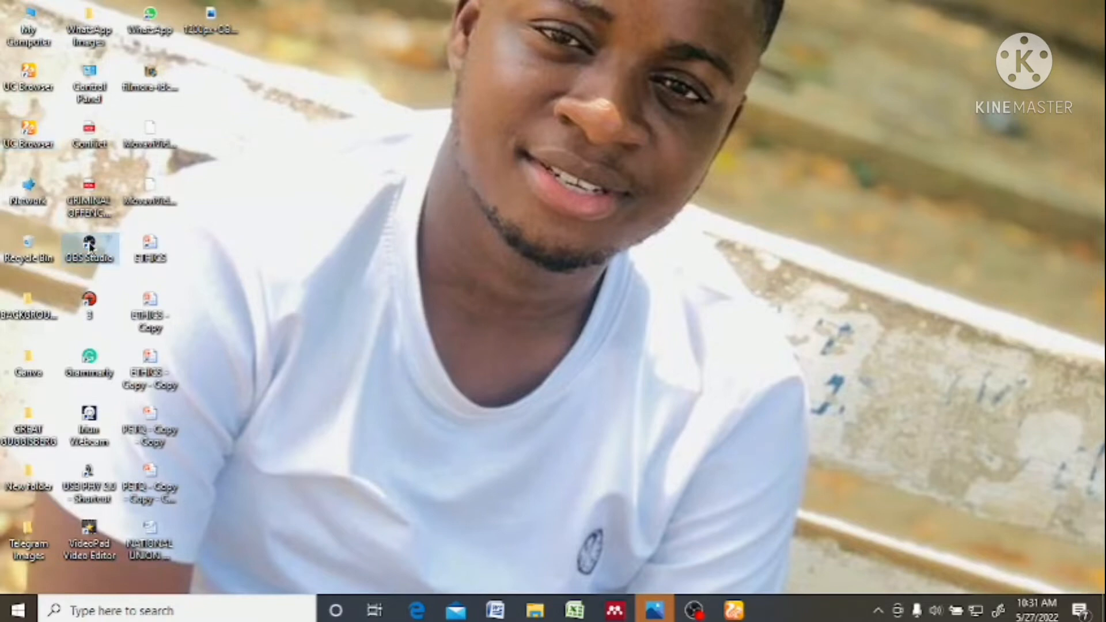
right_click(89, 247)
left_click(121, 193)
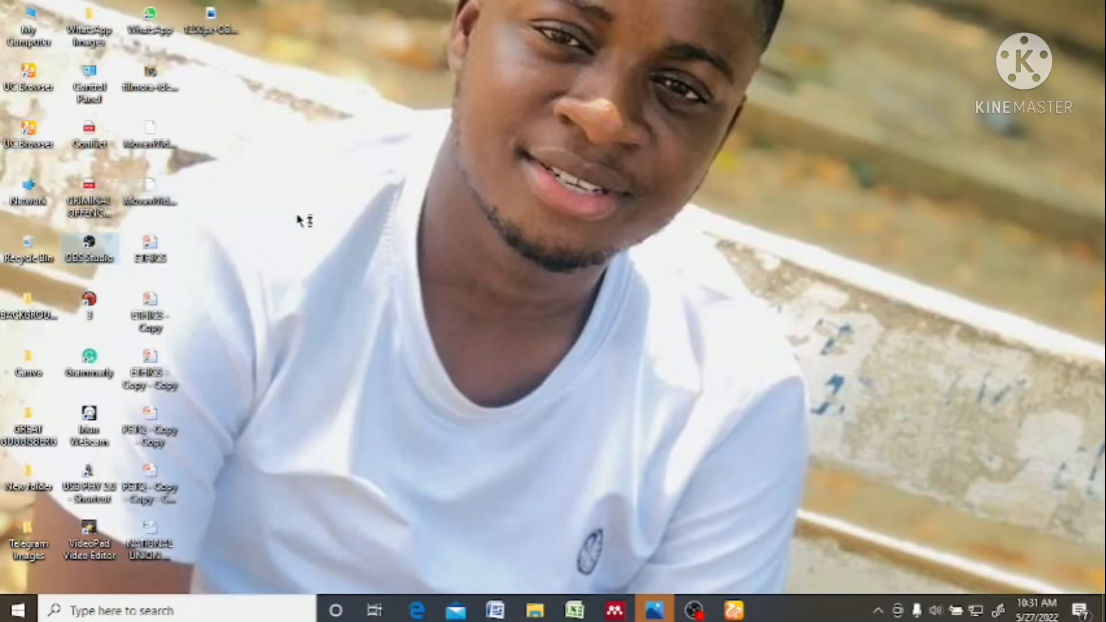
left_click(614, 325)
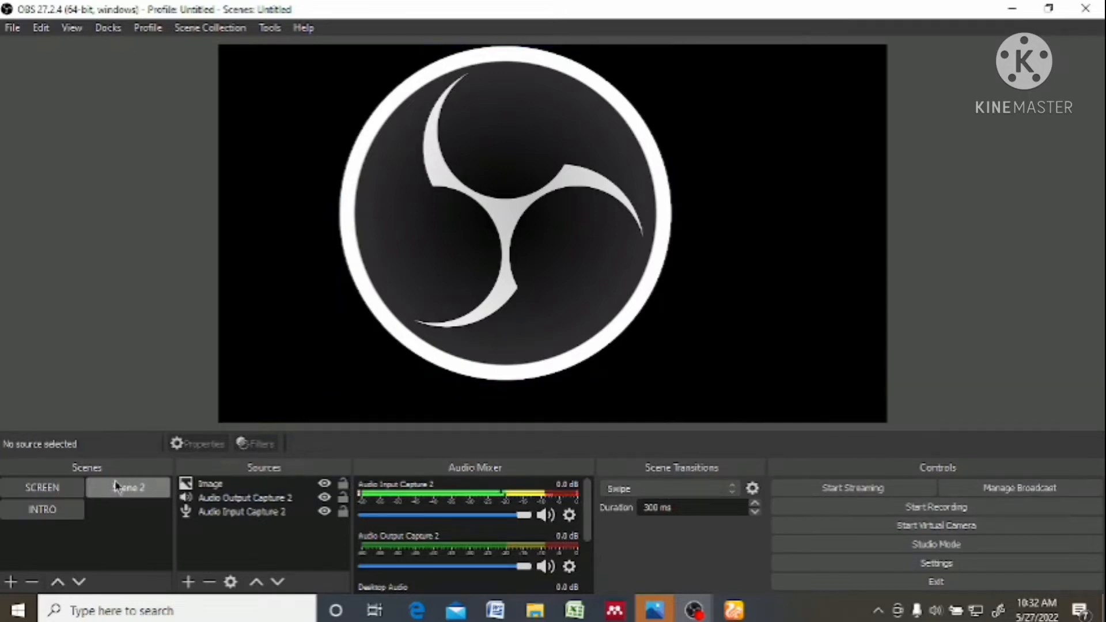
Add a new scene named GAME SCENE.
left_click(10, 583)
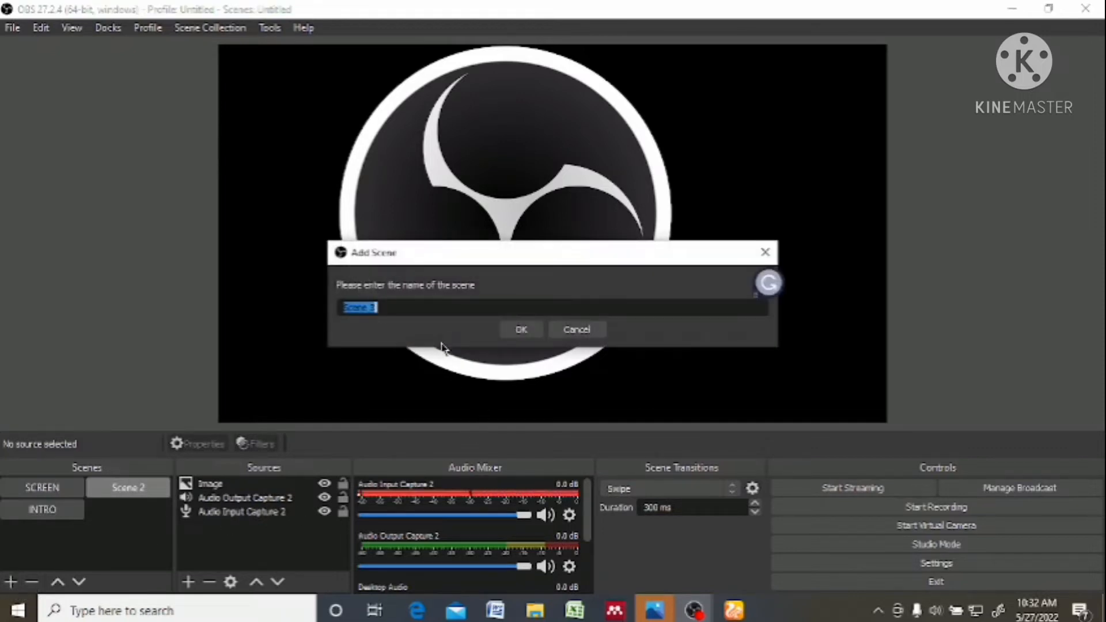
key("BackSpace")
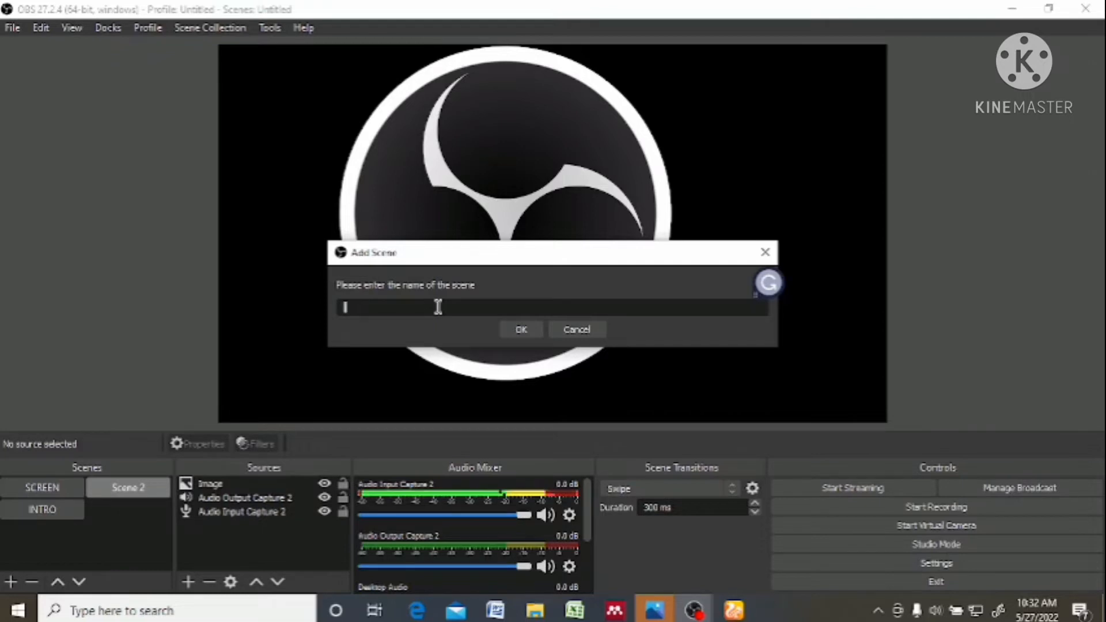
type("cAME")
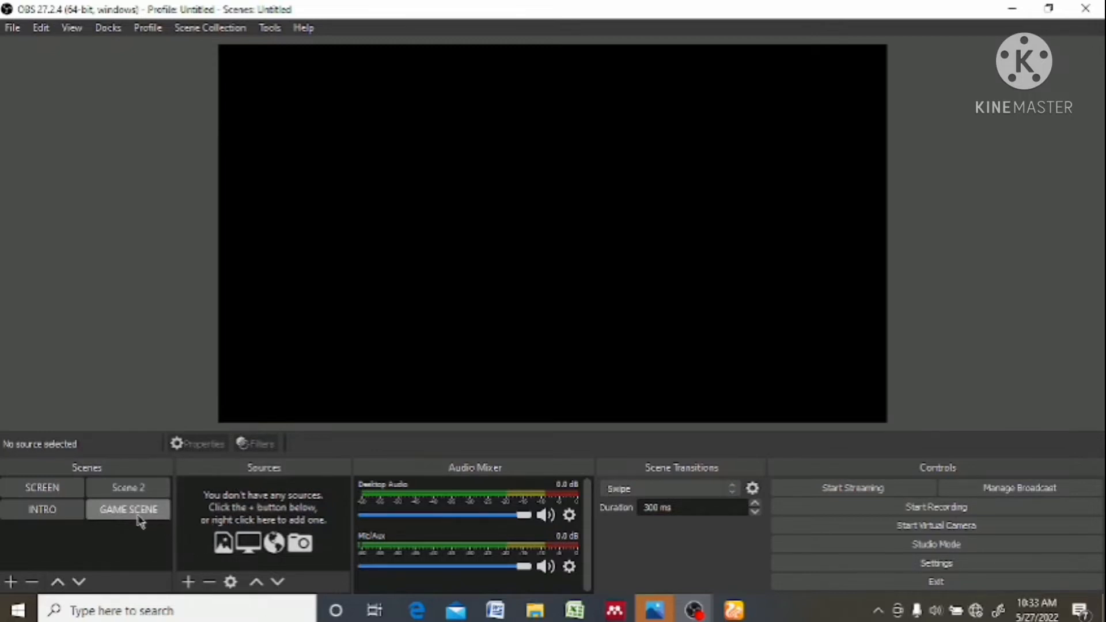
Add a new Audio Input Capture source to GAME SCENE, using Microphone (2- High Definition Audio Device) as its device.
left_click(188, 582)
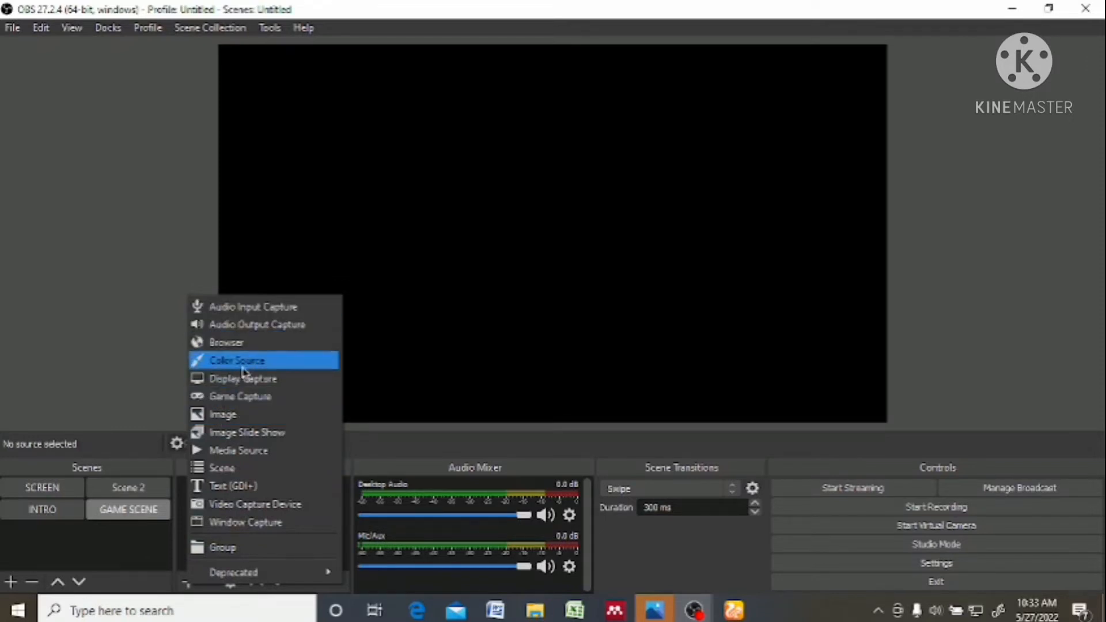
left_click(260, 311)
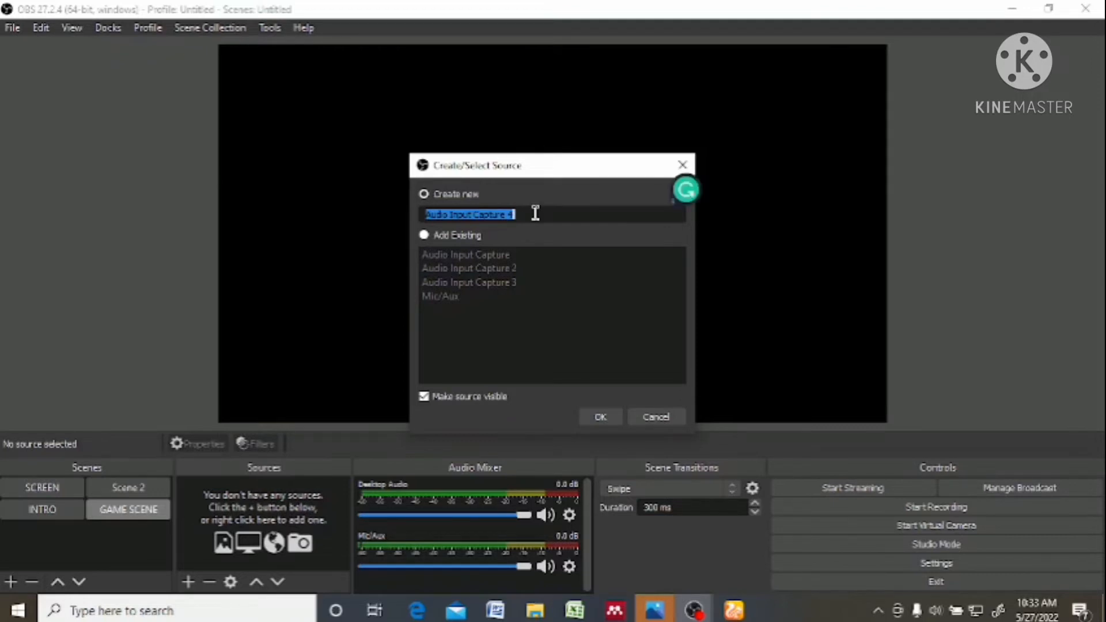
left_click(598, 417)
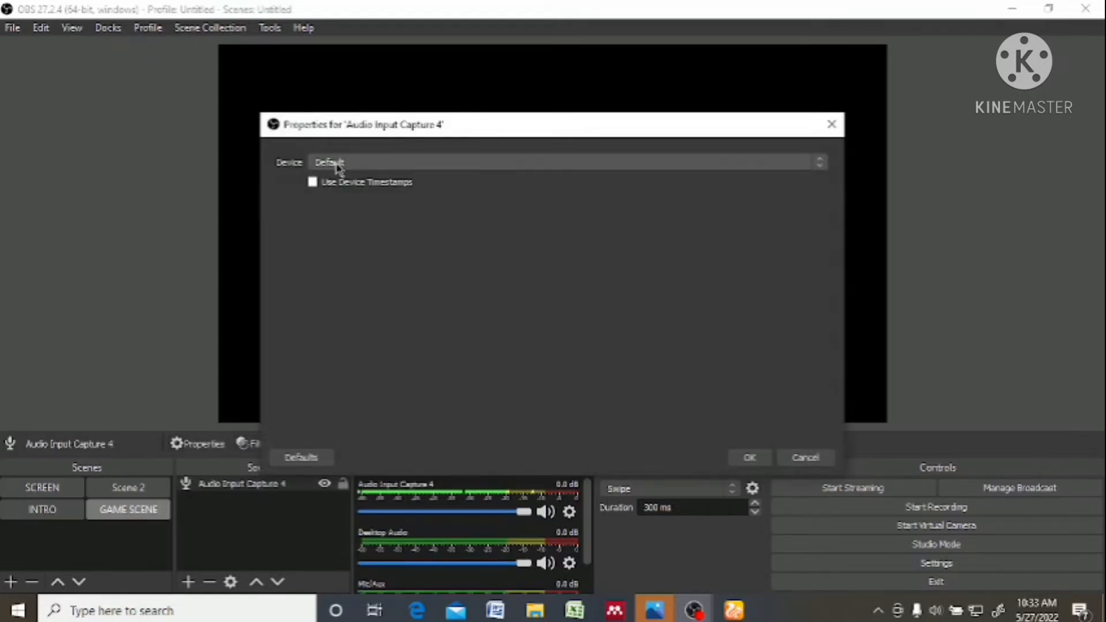
left_click(822, 163)
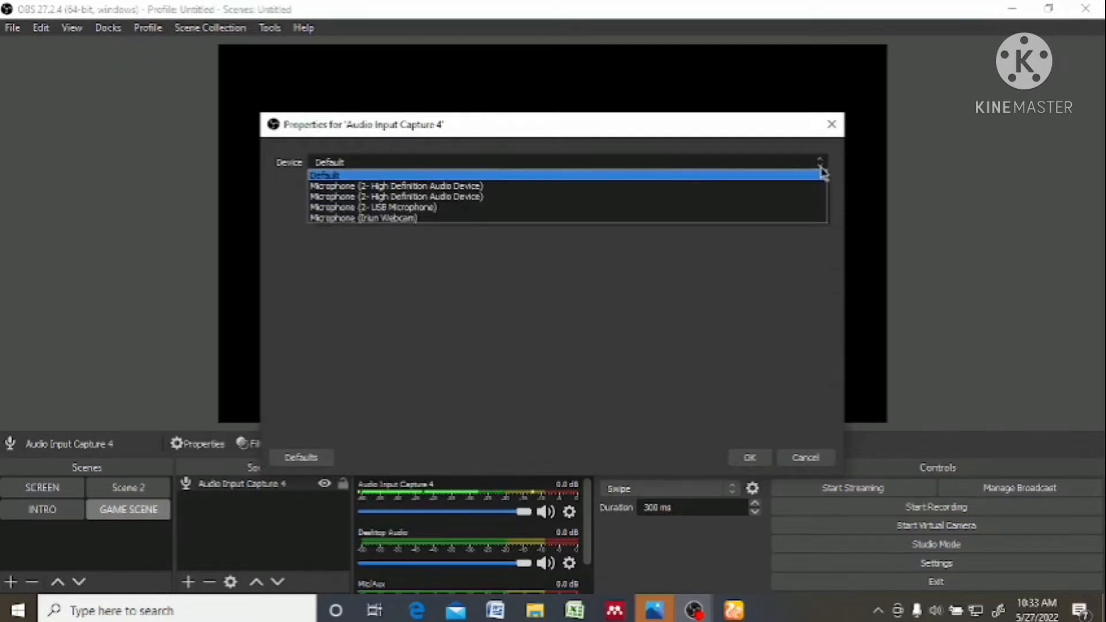
left_click(817, 186)
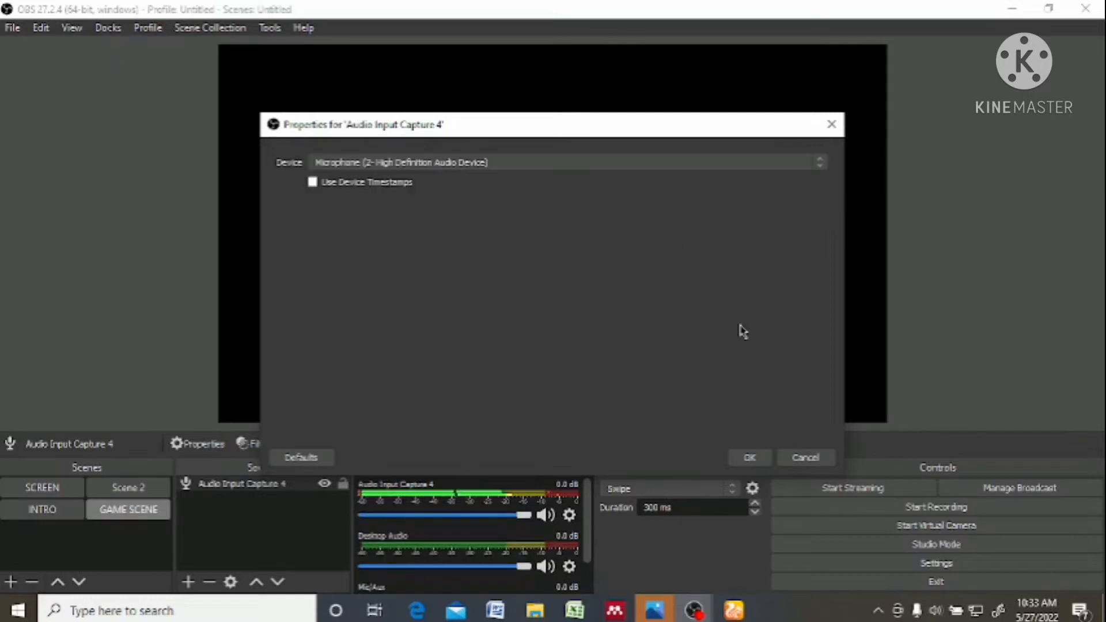
left_click(750, 458)
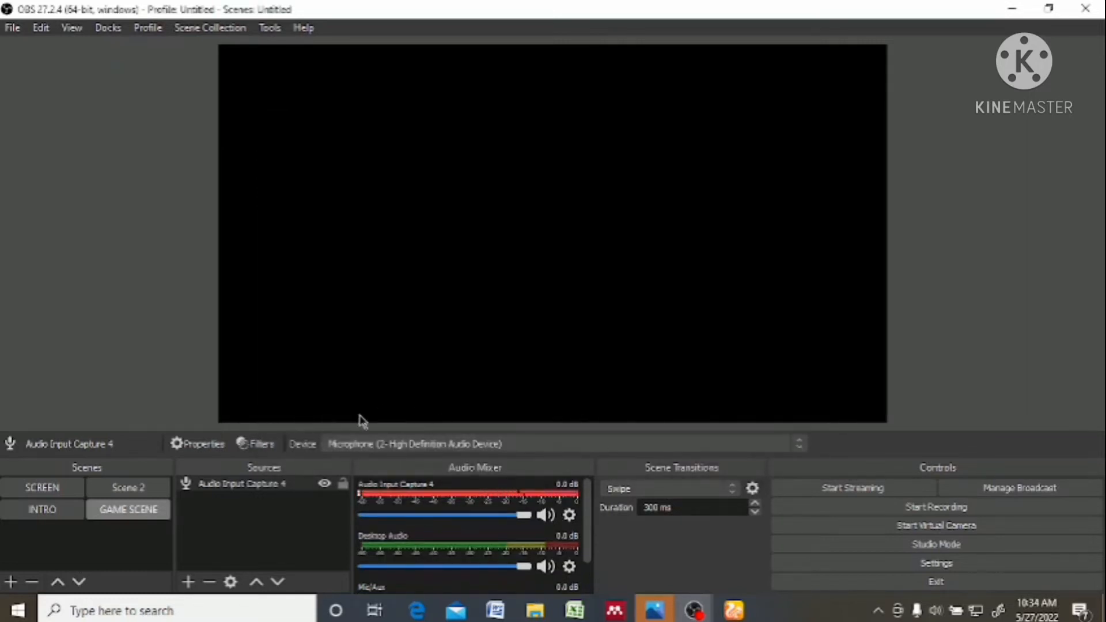
Add a new Audio Output Capture source to GAME SCENE, using Speakers (2- High Definition Audio Device) as its device.
left_click(188, 582)
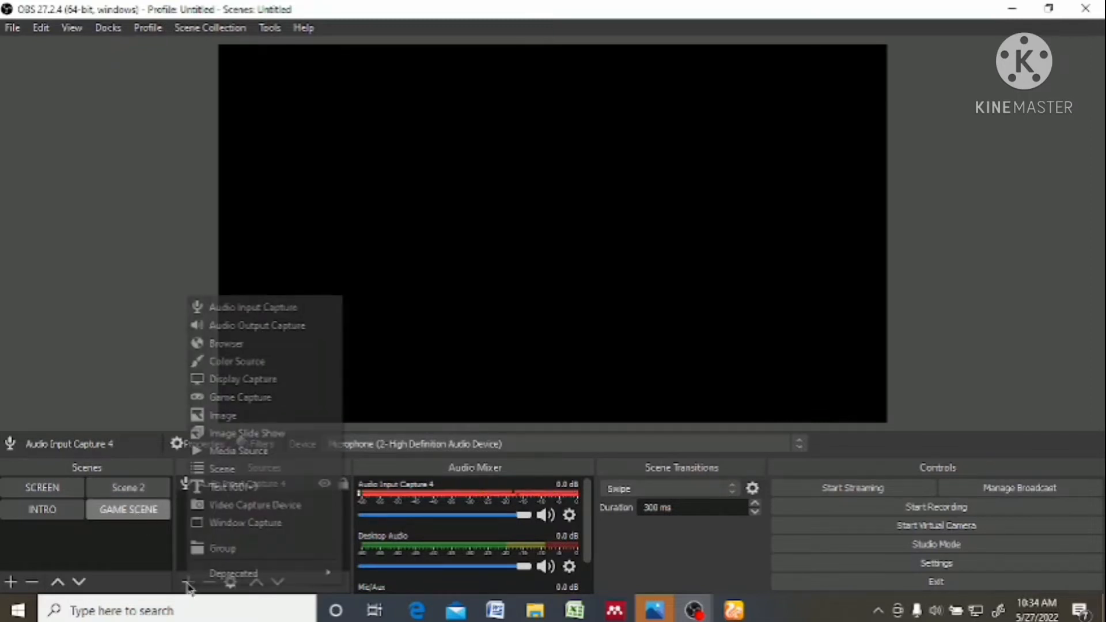
left_click(264, 329)
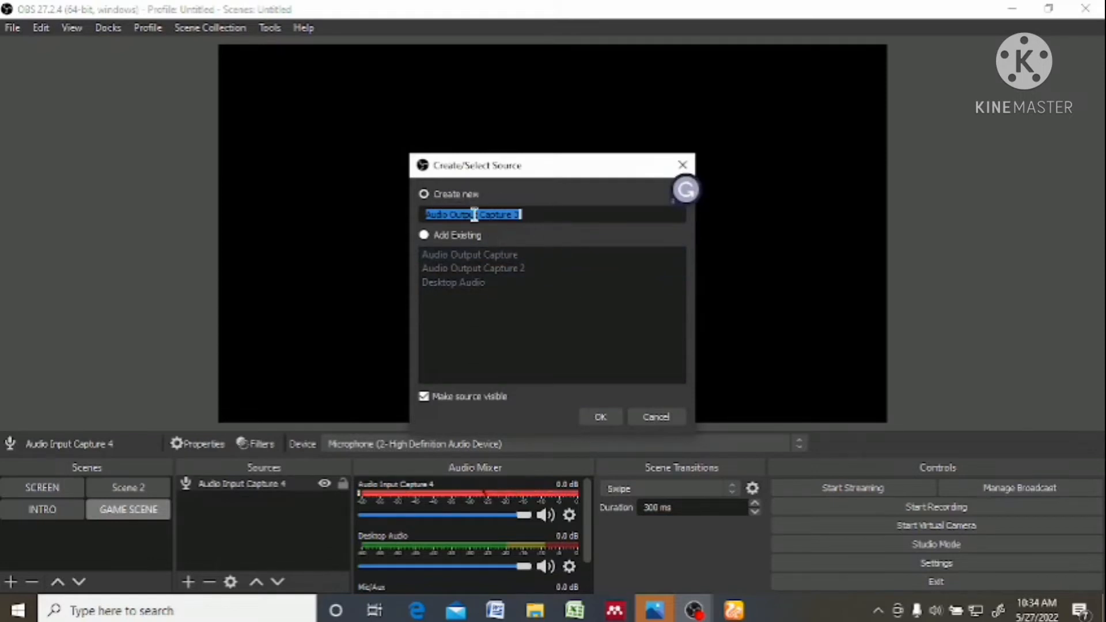
left_click(601, 417)
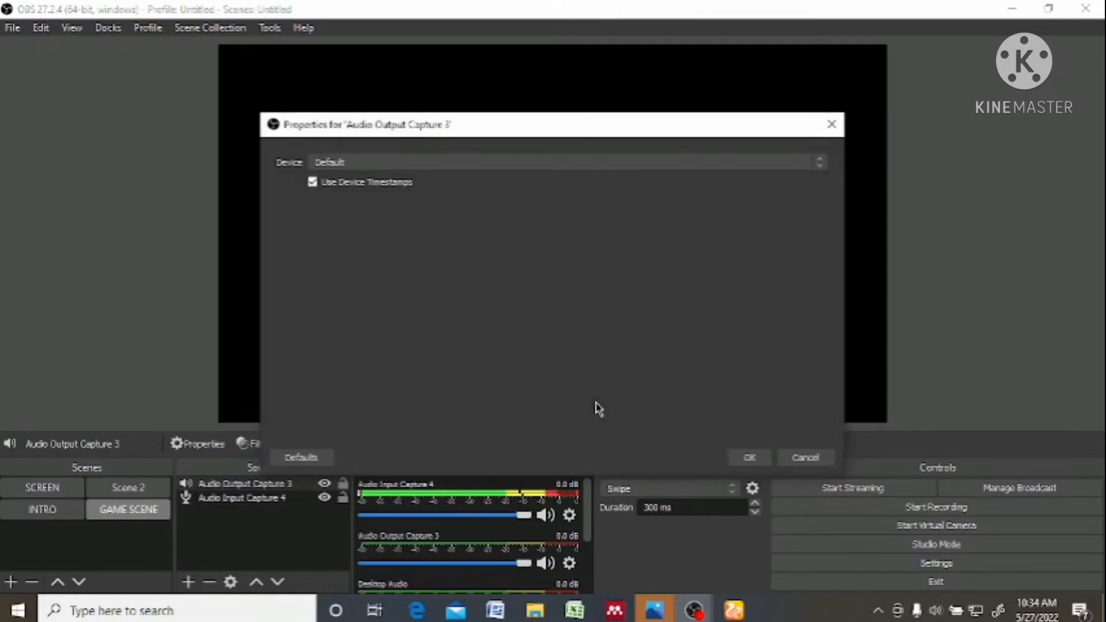
left_click(820, 166)
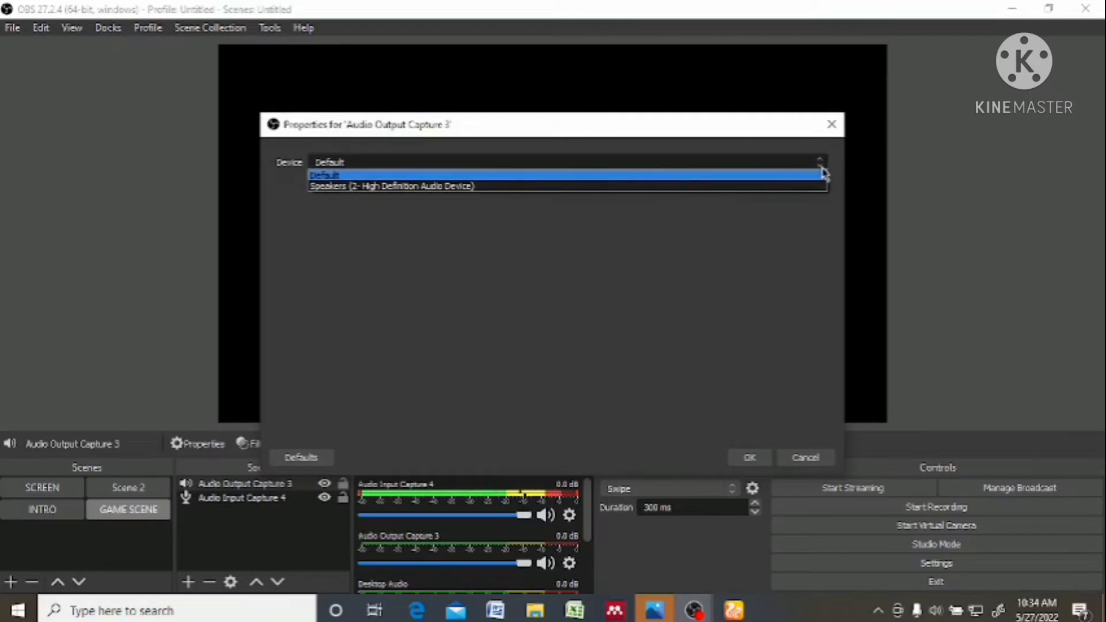
left_click(727, 187)
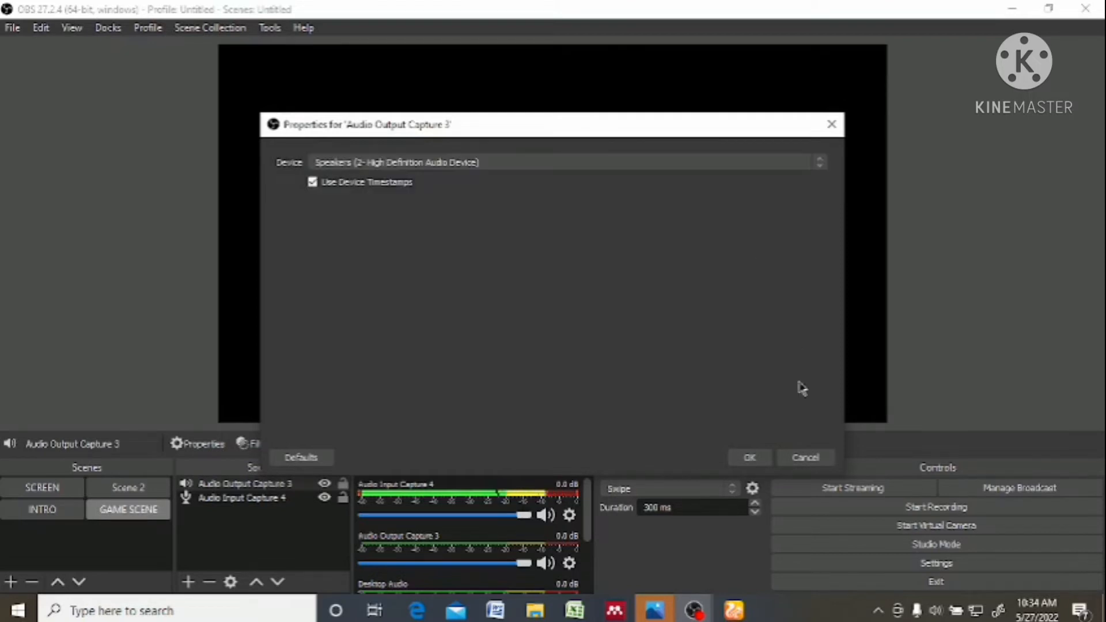
left_click(761, 458)
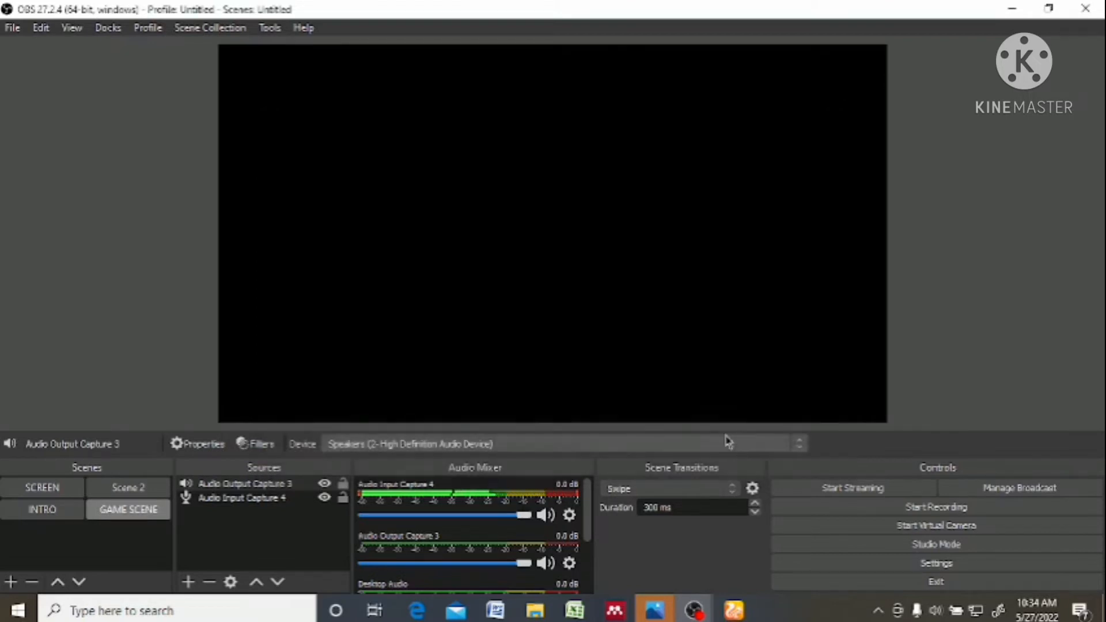
Add a new Display Capture source to GAME SCENE with the default capture settings for Display 1.
left_click(190, 582)
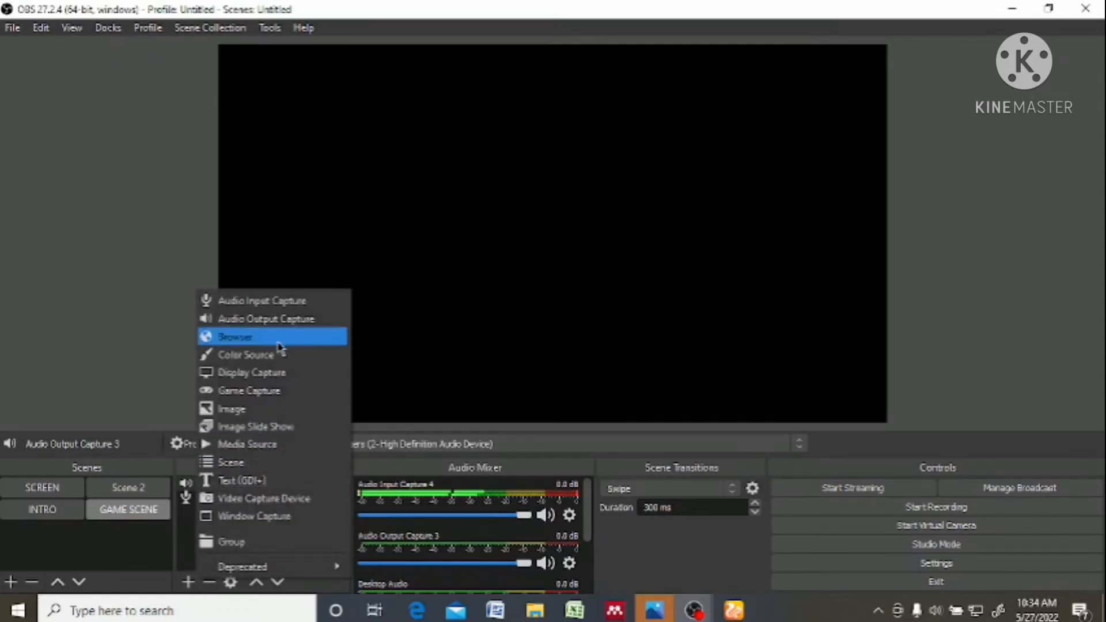
left_click(274, 377)
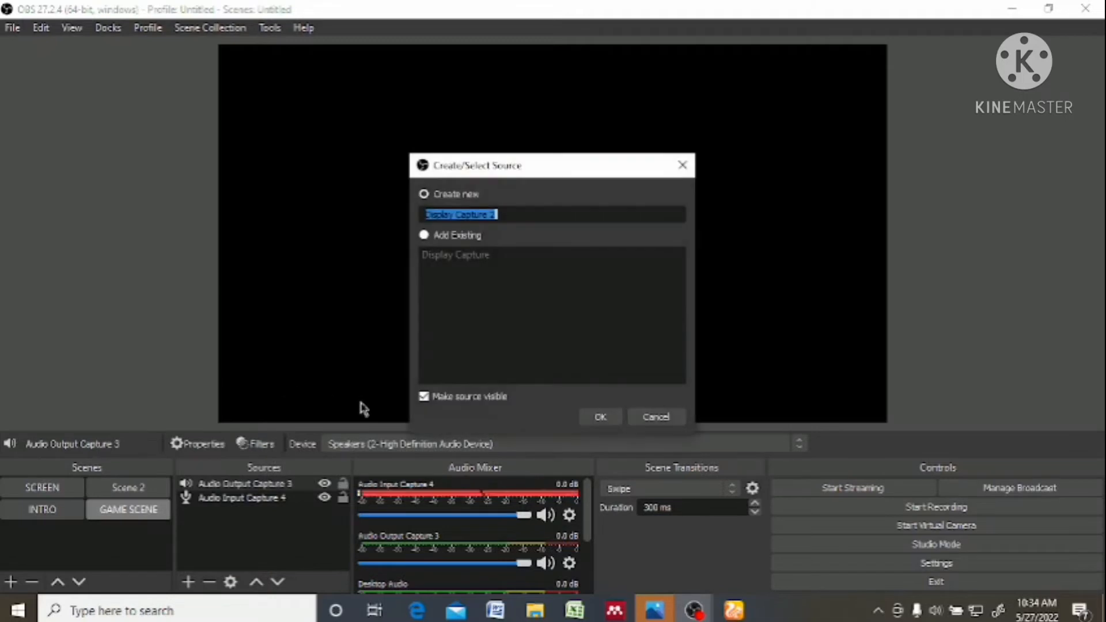
left_click(600, 417)
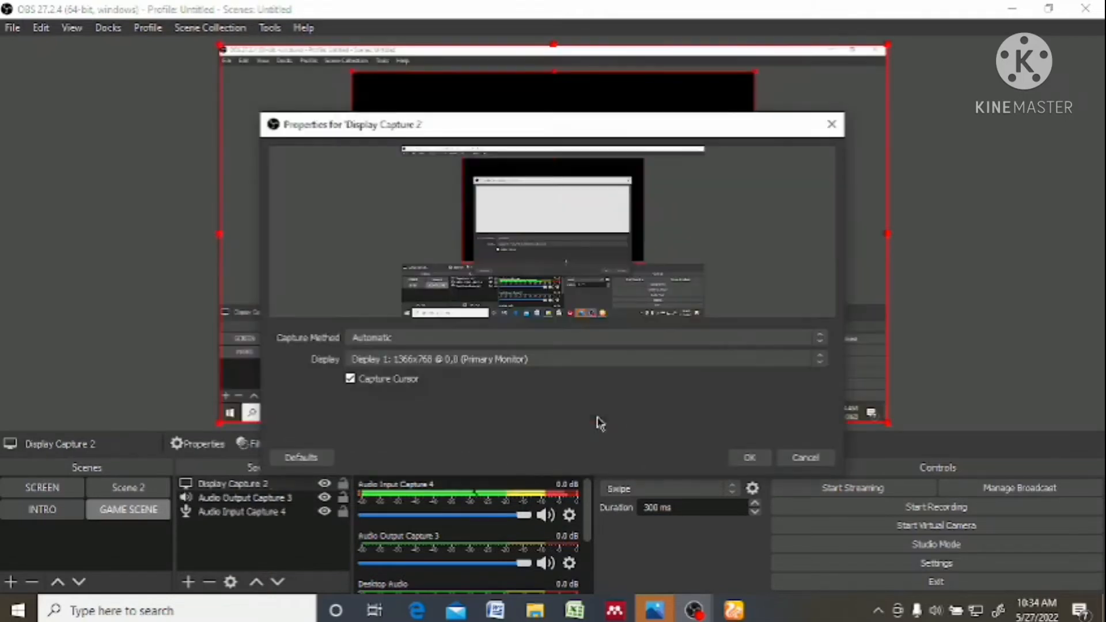
left_click(748, 458)
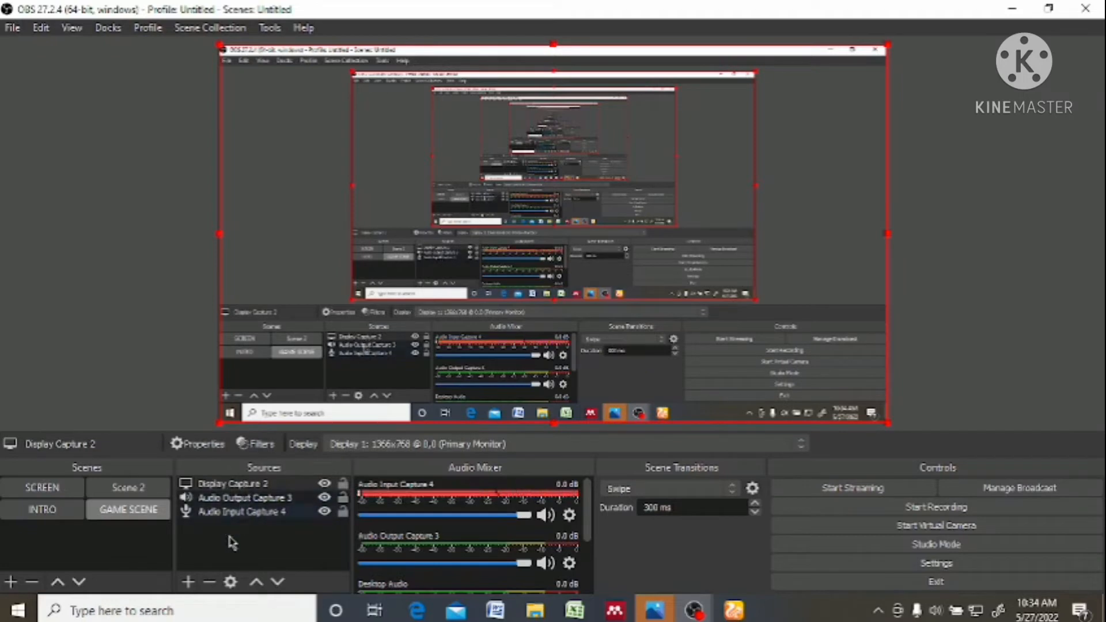
Request removal of the Display Capture 2 source and decline the confirmation.
left_click(211, 582)
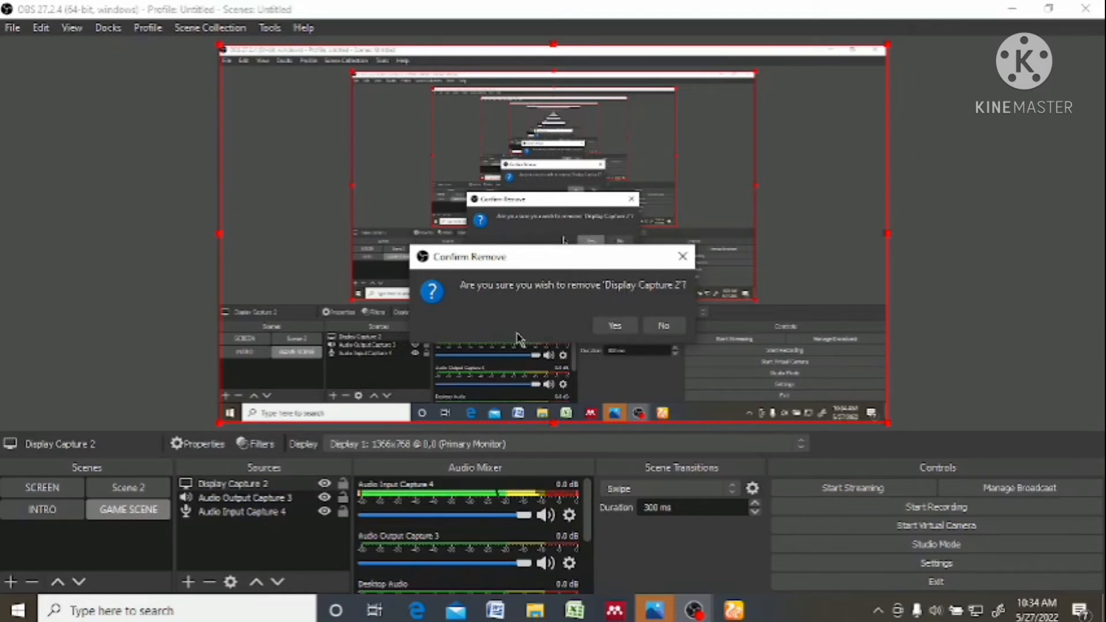
left_click(663, 326)
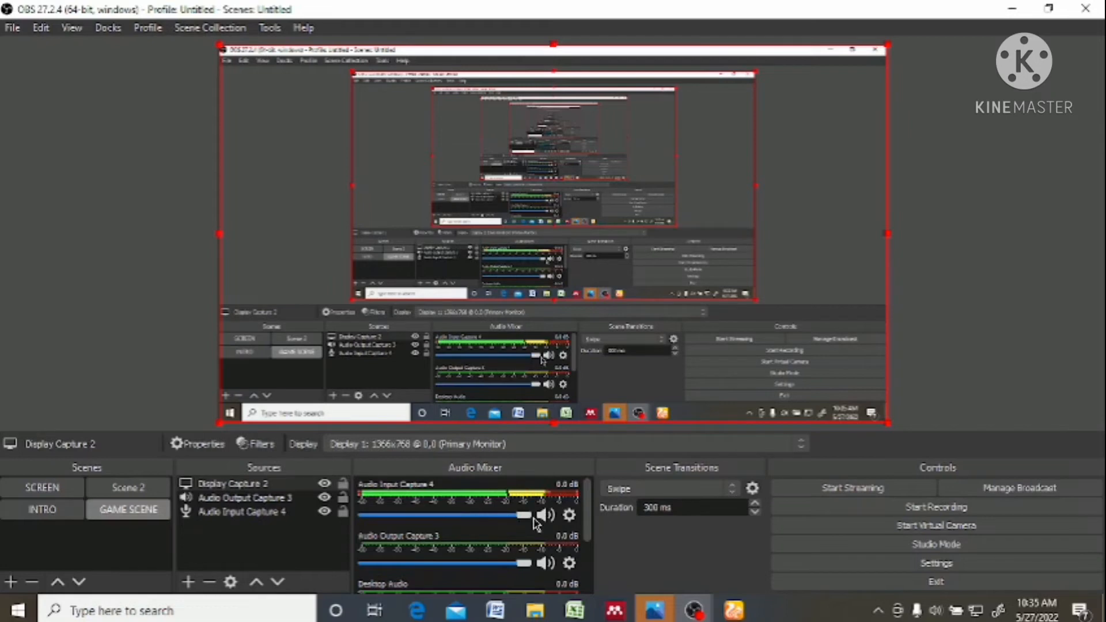
Set the mixer volume of Audio Input Capture 4 to its maximum and select the Audio Output Capture 3 source.
left_click_drag(522, 517, 550, 523)
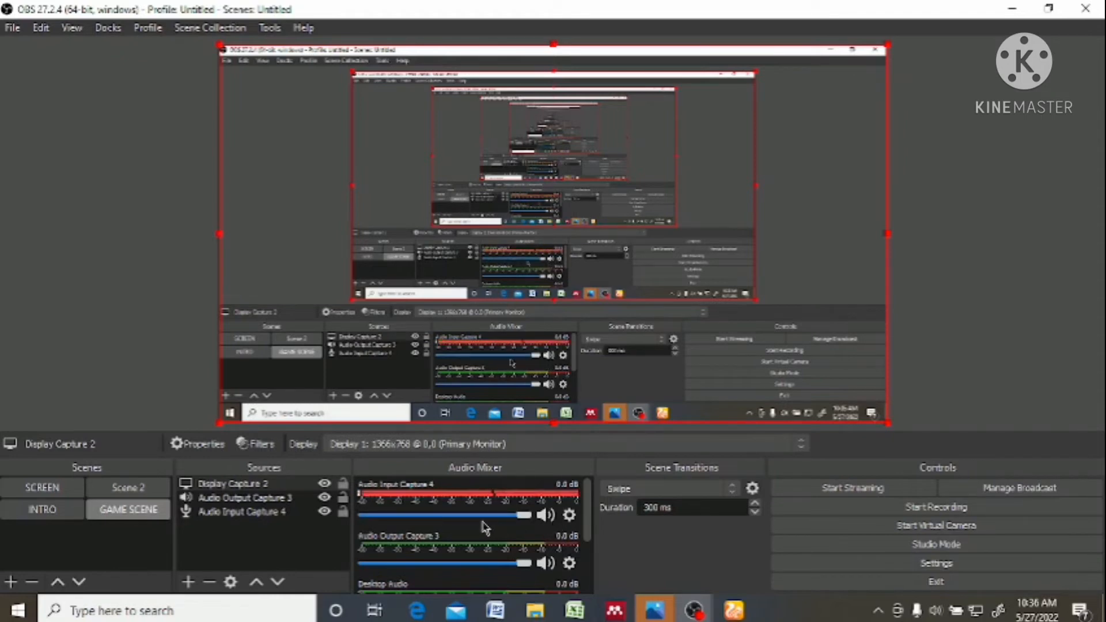
left_click(279, 497)
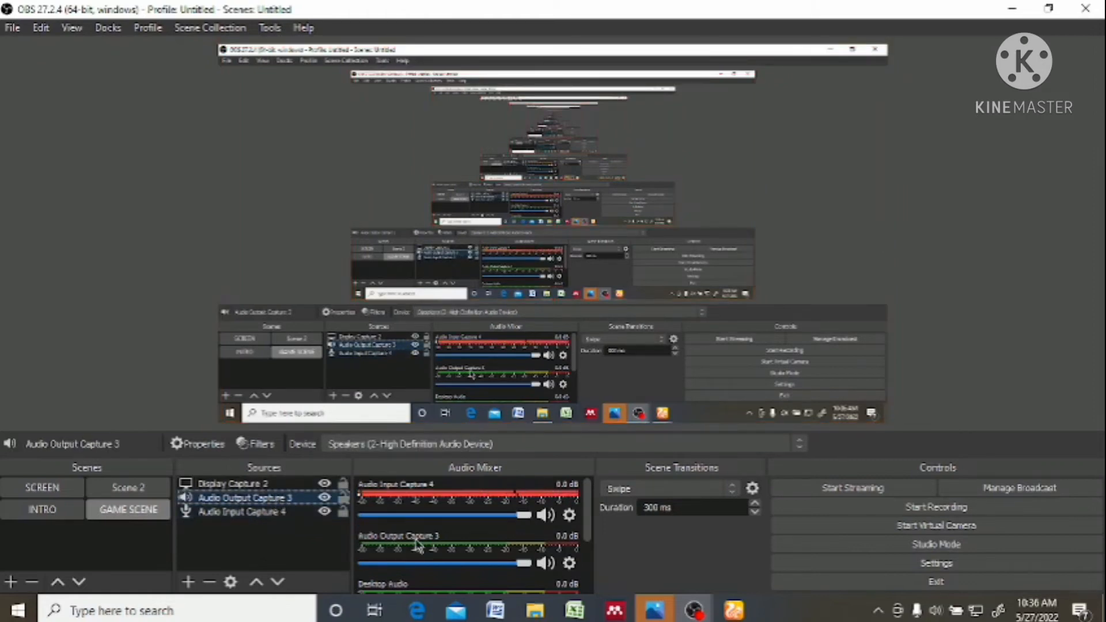
Set the mixer volume of Audio Output Capture 3 to its maximum and select the Display Capture 2 source.
left_click_drag(524, 567, 547, 567)
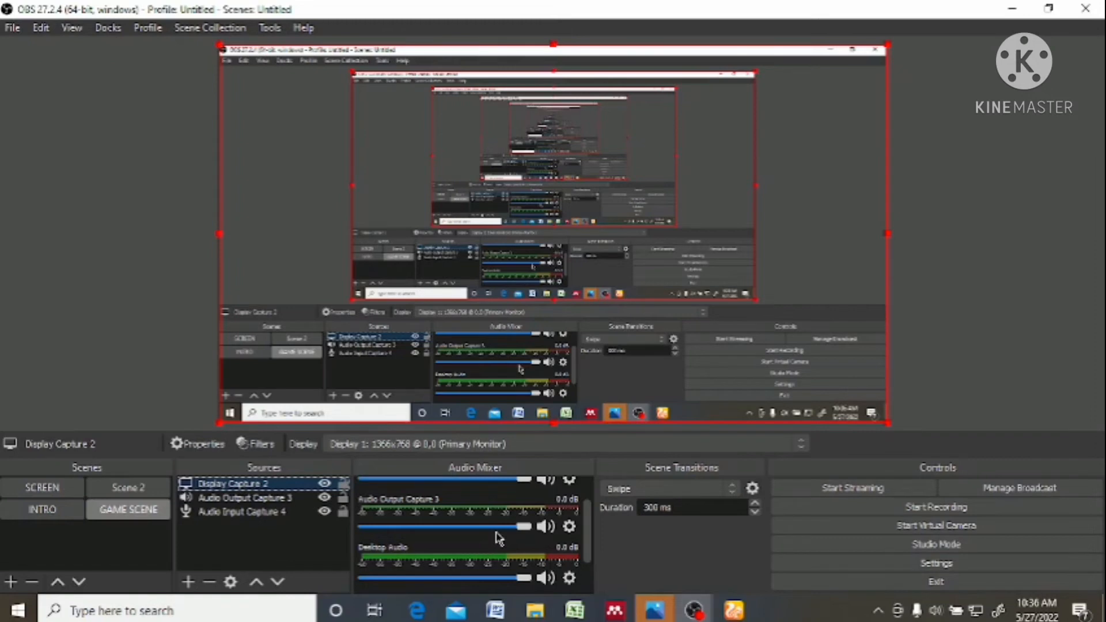
left_click_drag(524, 526, 489, 535)
scroll(487, 535, "up", 10)
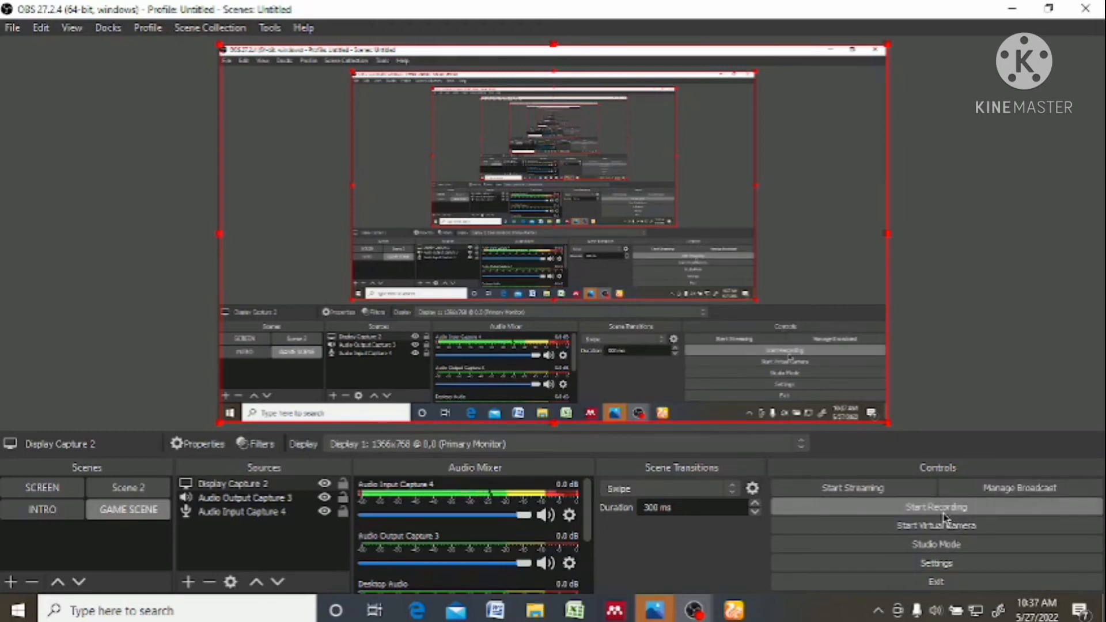
Assign F6 as the hotkey for switching to GAME SCENE and close the settings.
left_click(930, 565)
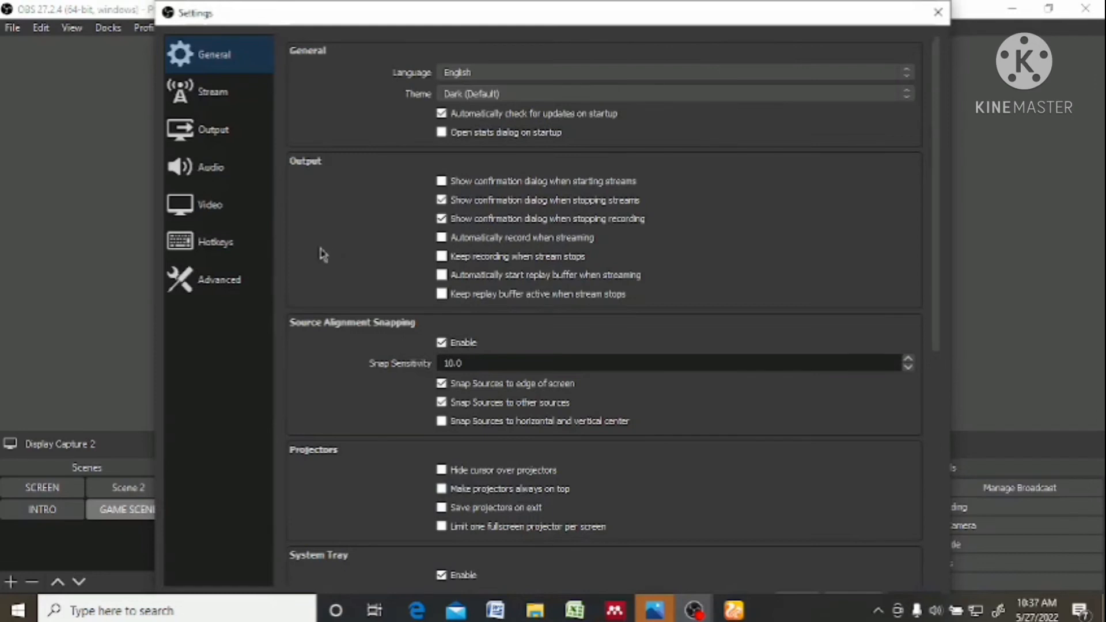
left_click(216, 242)
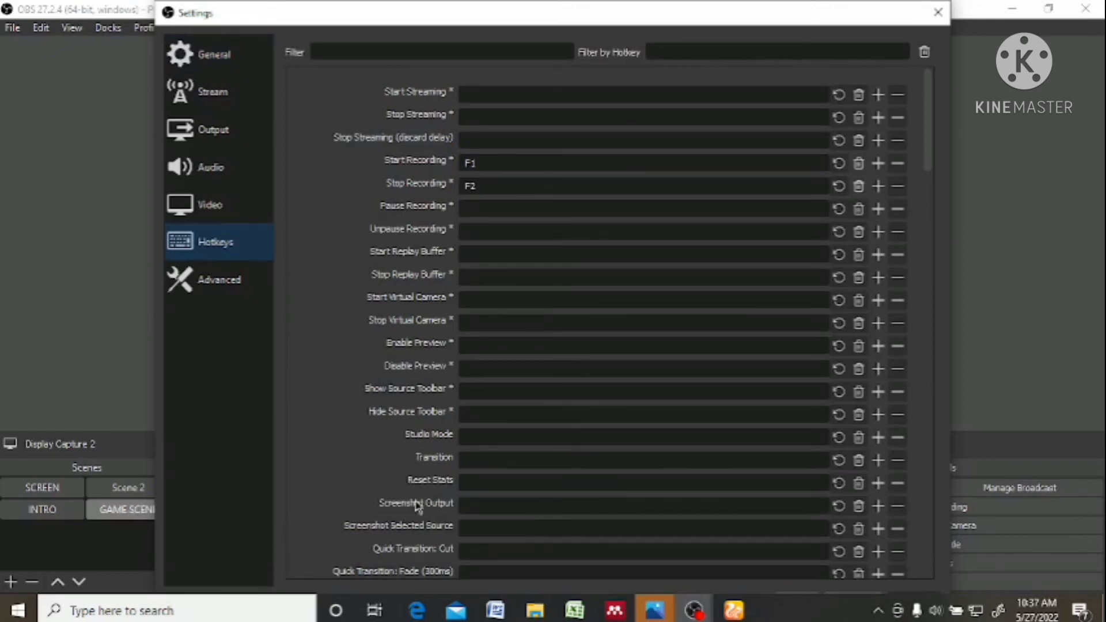
scroll(499, 408, "down", 4)
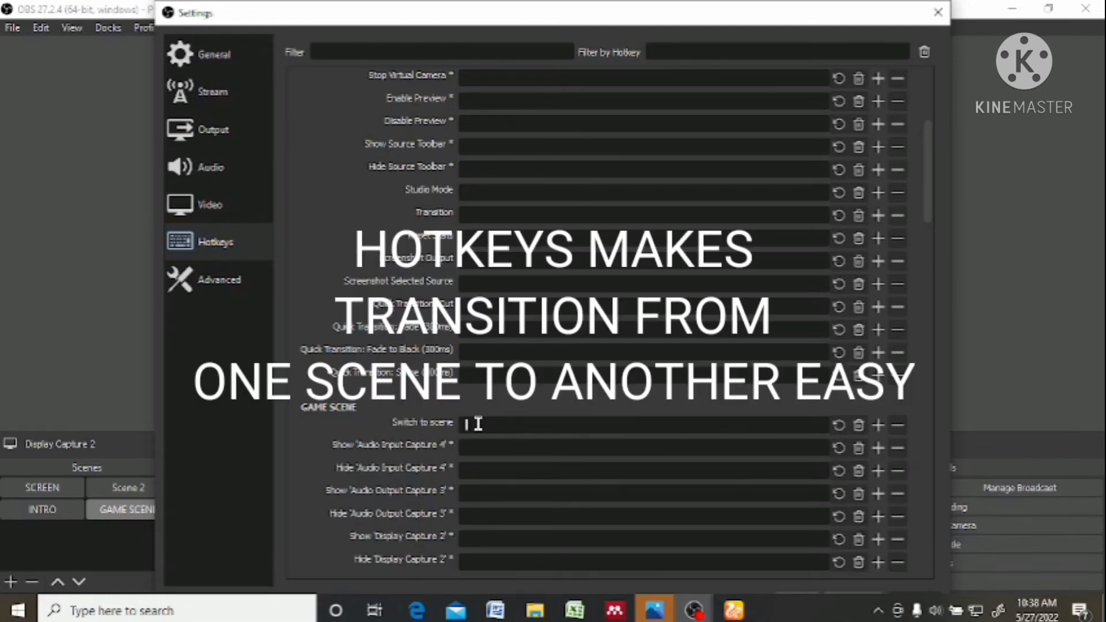
key("F6")
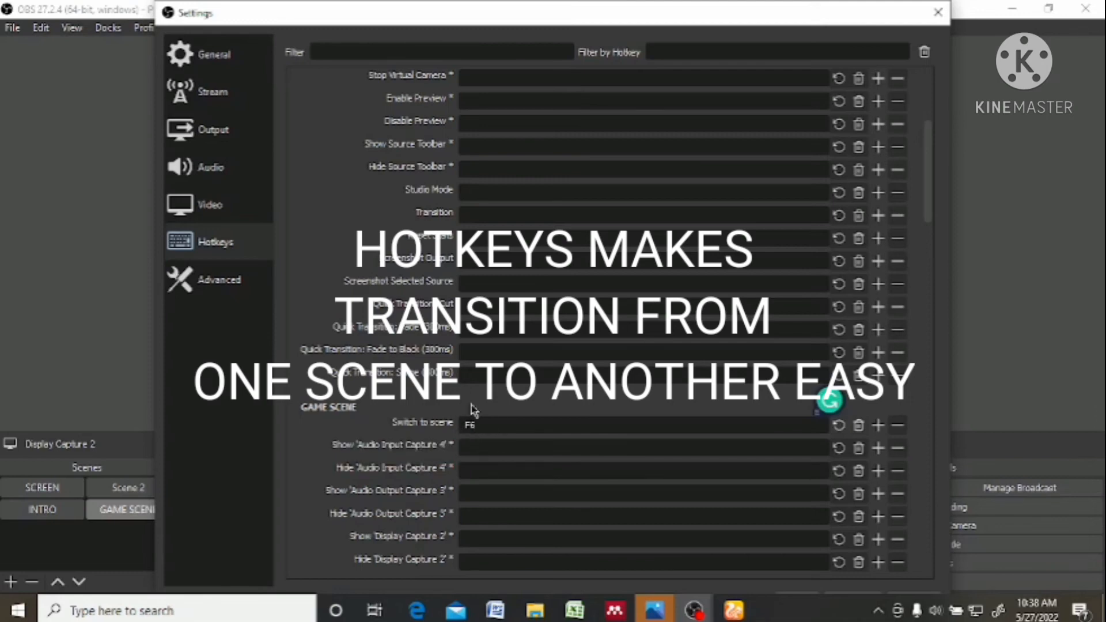
left_click(937, 12)
left_click(530, 341)
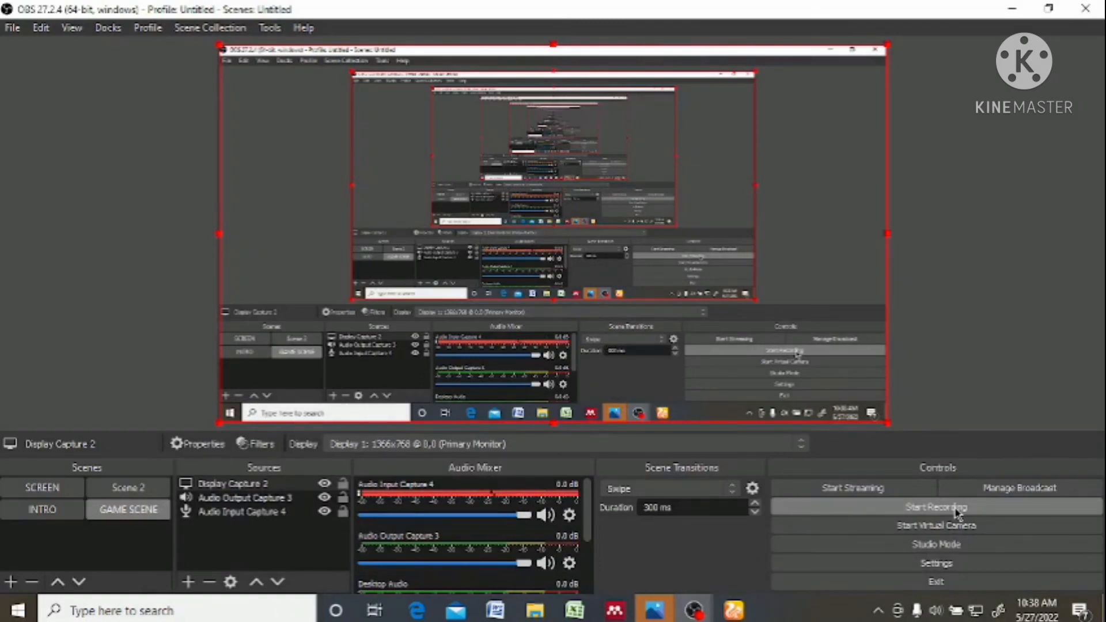
Start recording GAME SCENE and minimize the recorder to reveal the desktop.
left_click(957, 512)
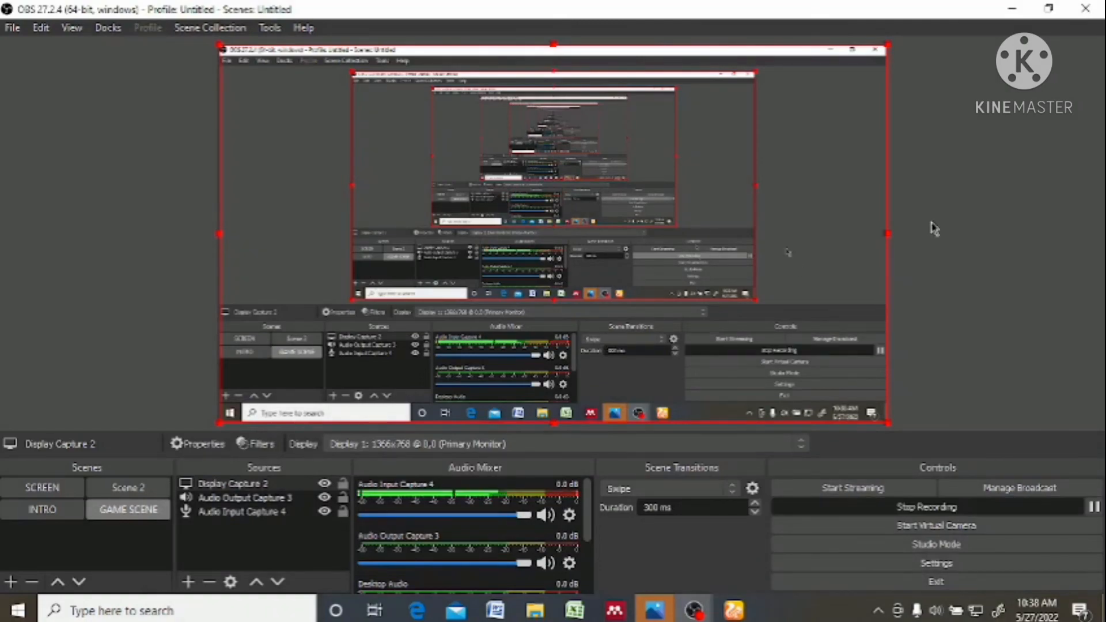
left_click(1009, 8)
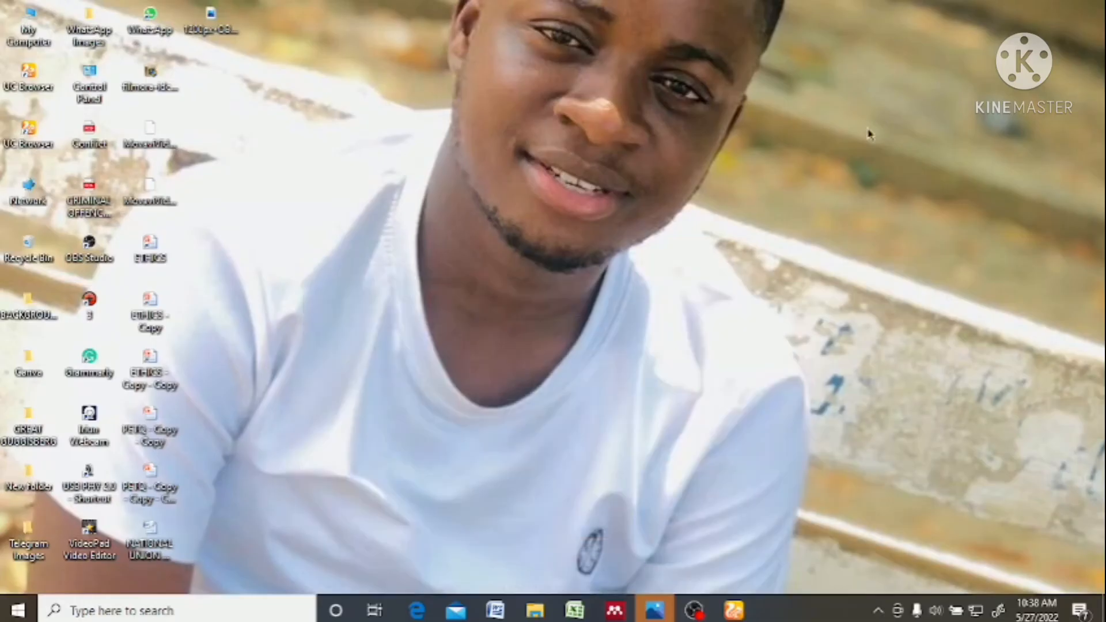
Search Windows for the Road Rash app and launch it.
left_click(185, 609)
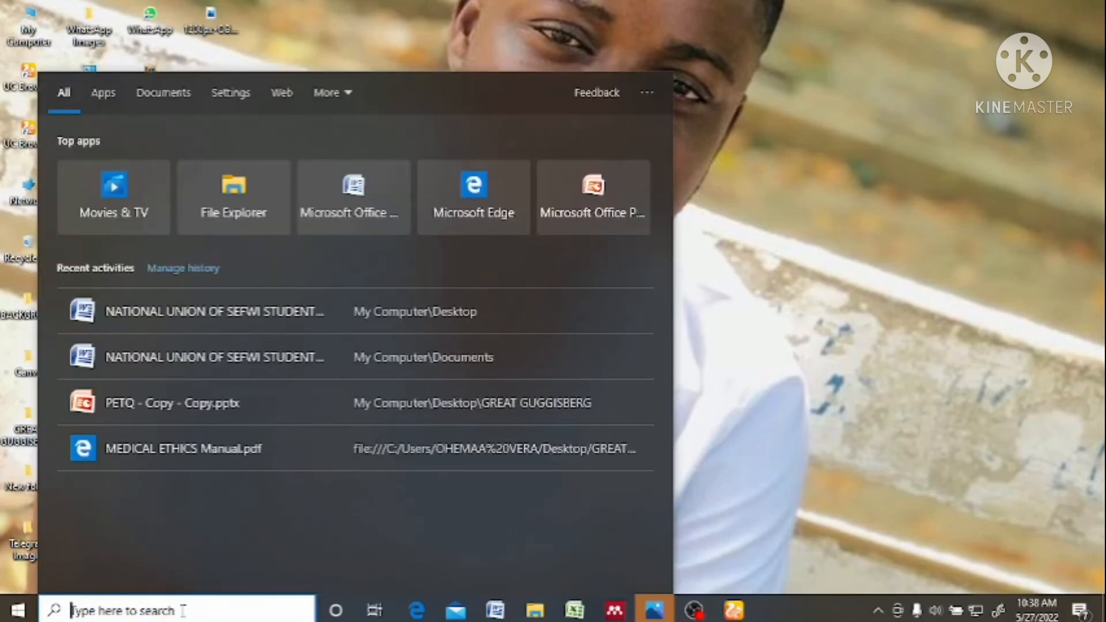
type("r")
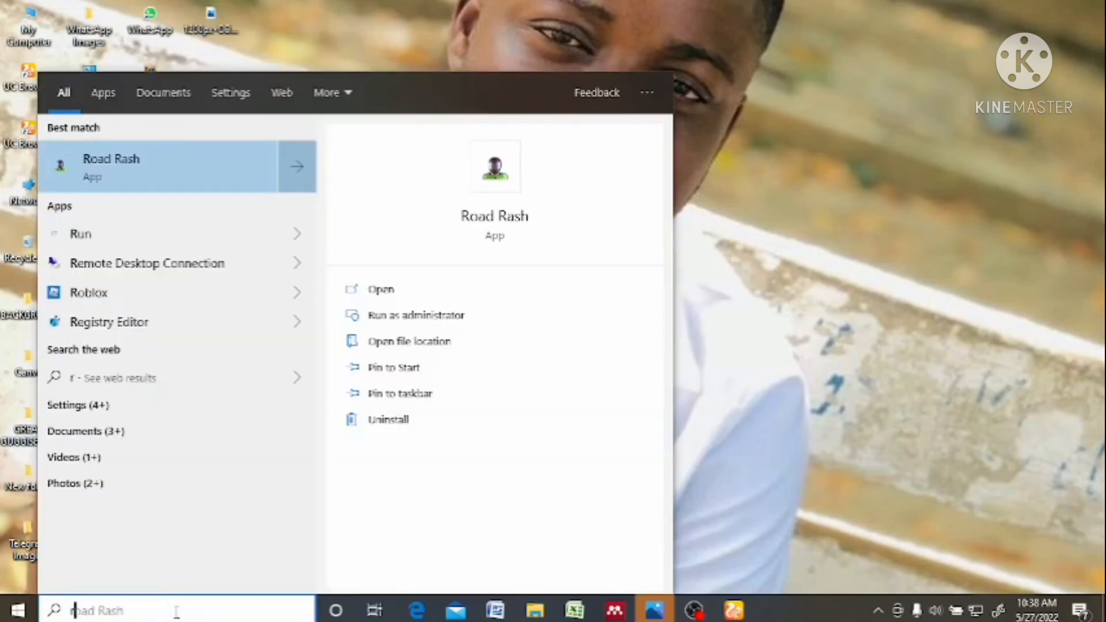
left_click(114, 611)
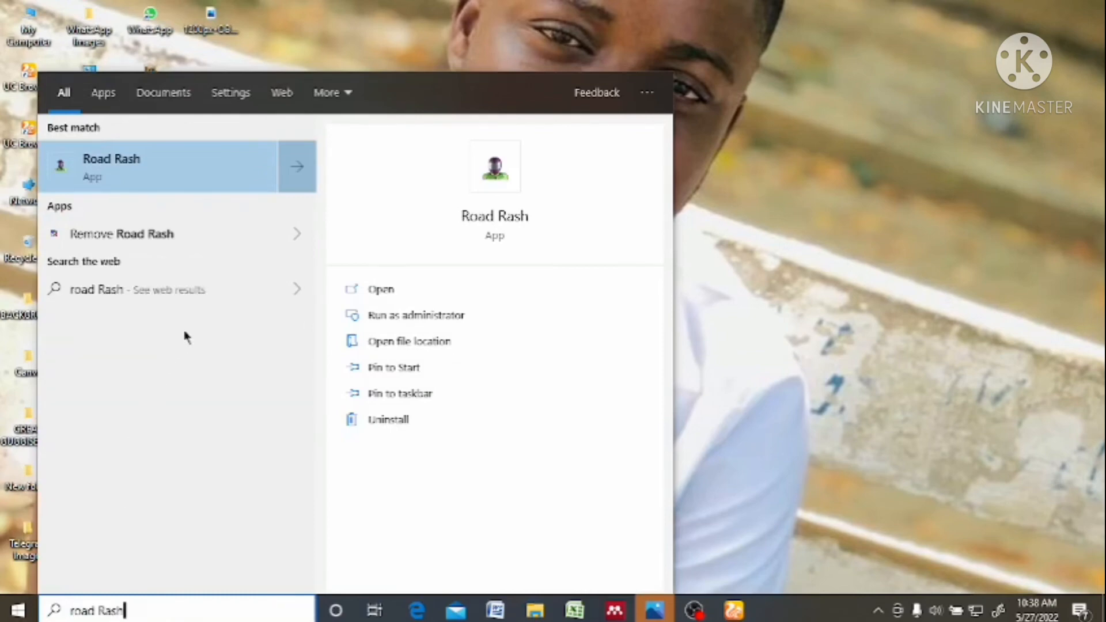
left_click(177, 166)
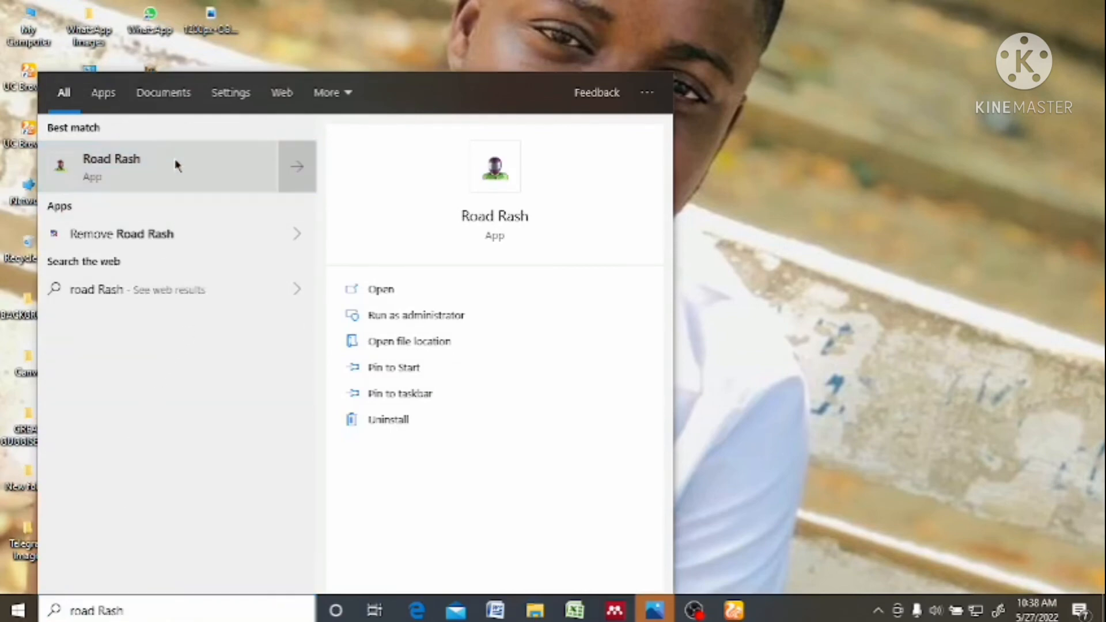